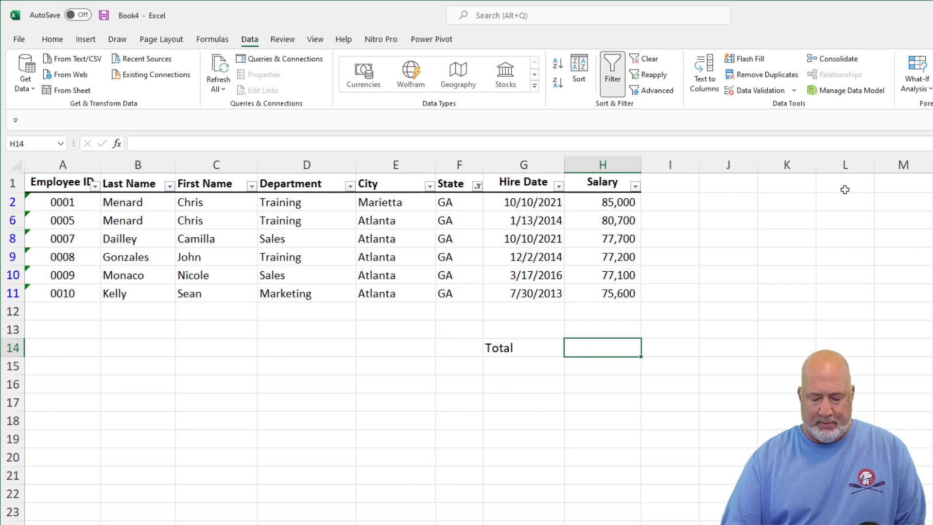
Try totalling the filtered salaries in H14 with =SUM(H2:H11), and clear the formula.
text(=sum)
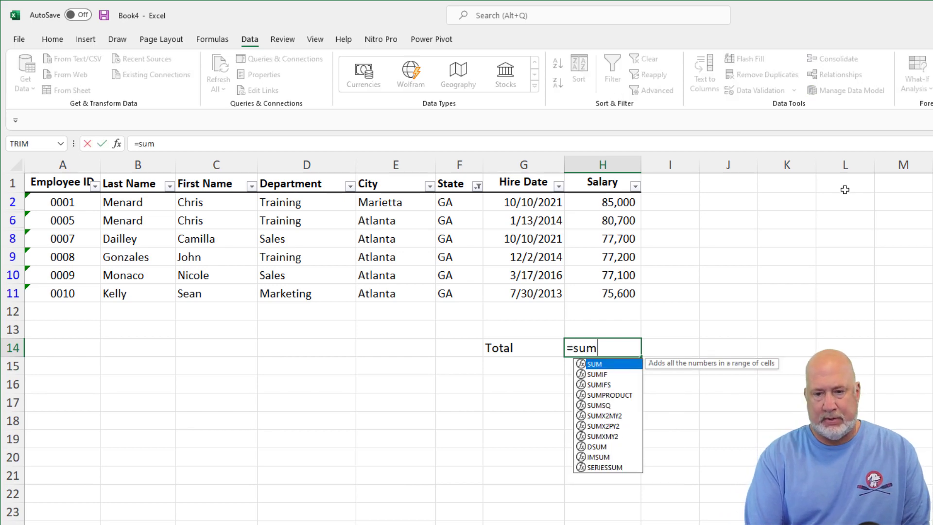
key(Tab)
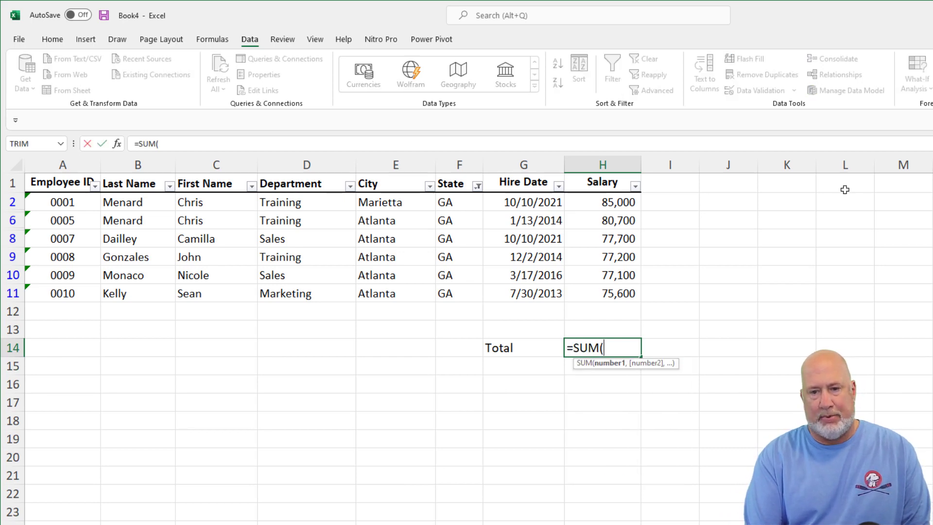
drag(581, 202, 611, 300)
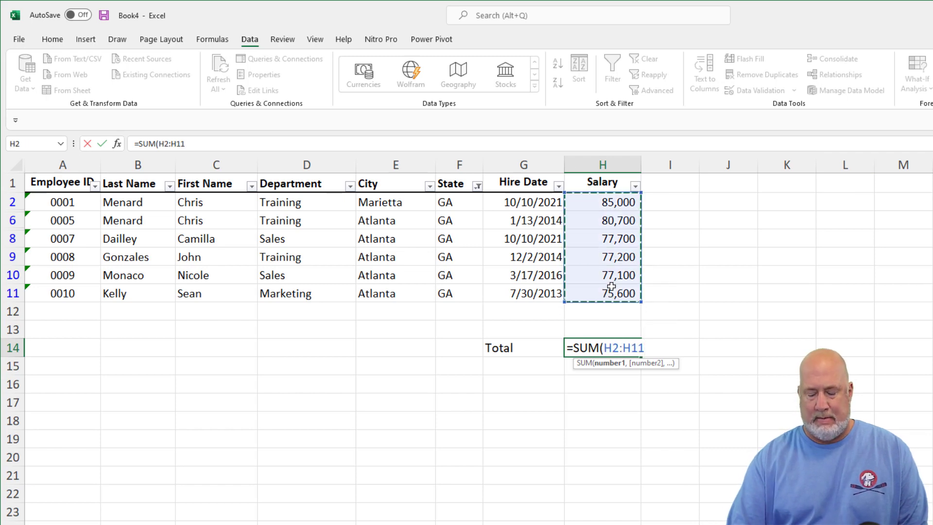
key(Return)
key(Up)
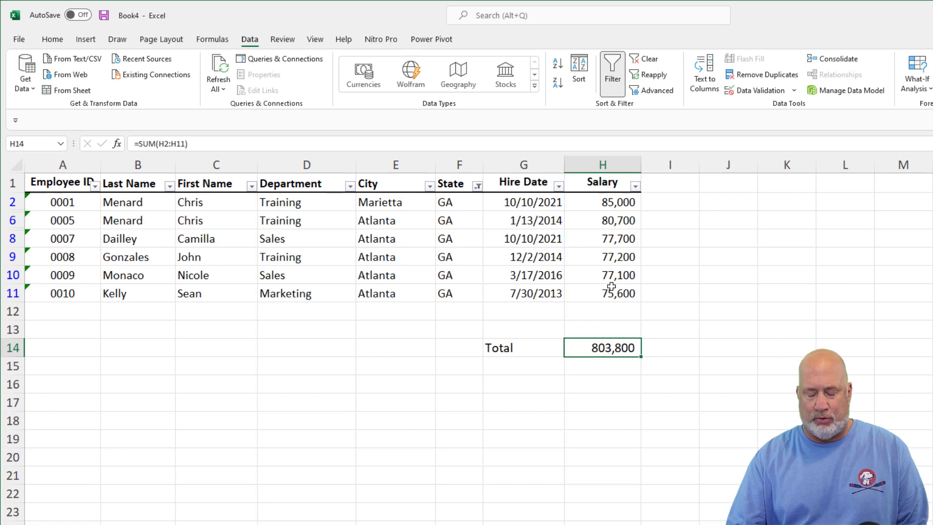
key(Delete)
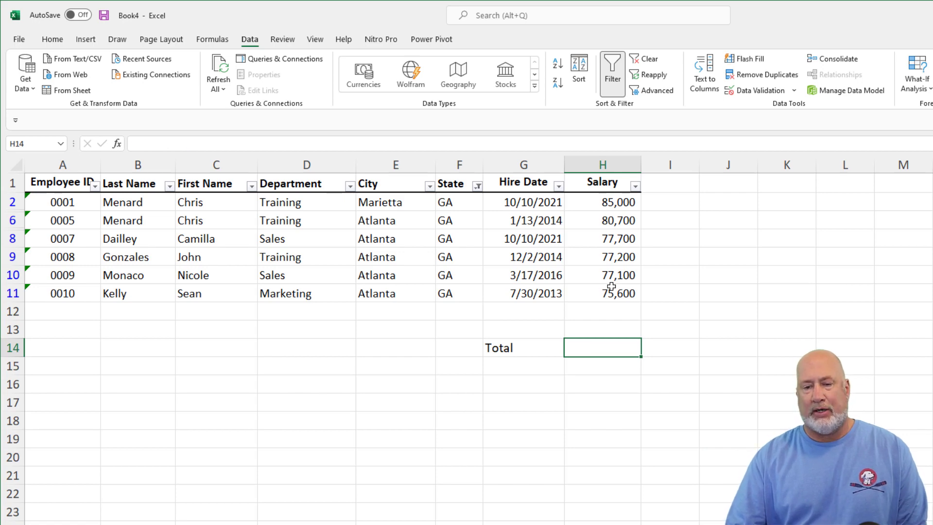
Enter =SUBTOTAL(9,H2:H11) in H14 to total only the visible salaries.
text(=sum)
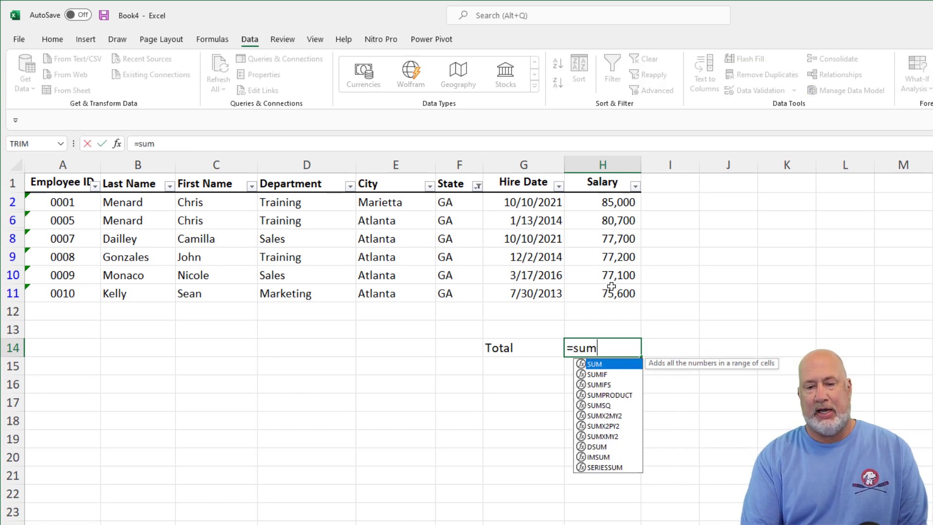
key(BackSpace)
text(bt)
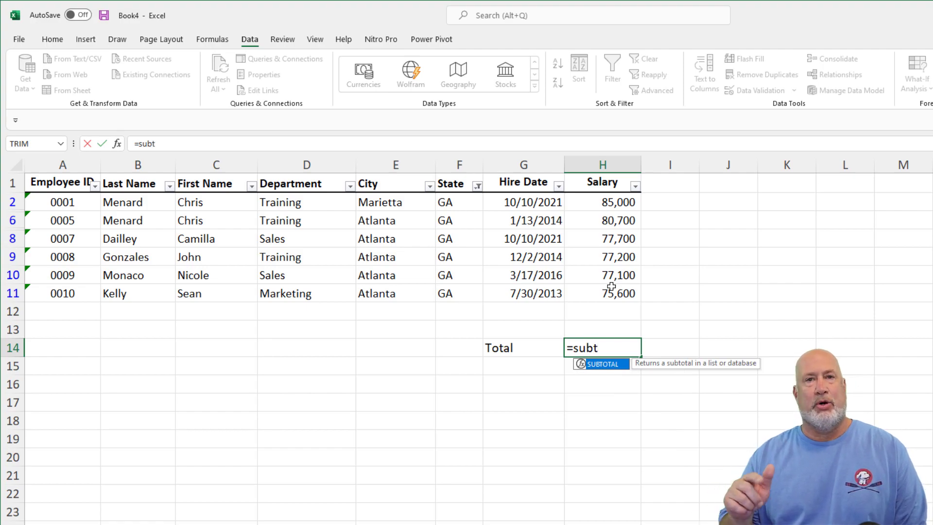
key(Tab)
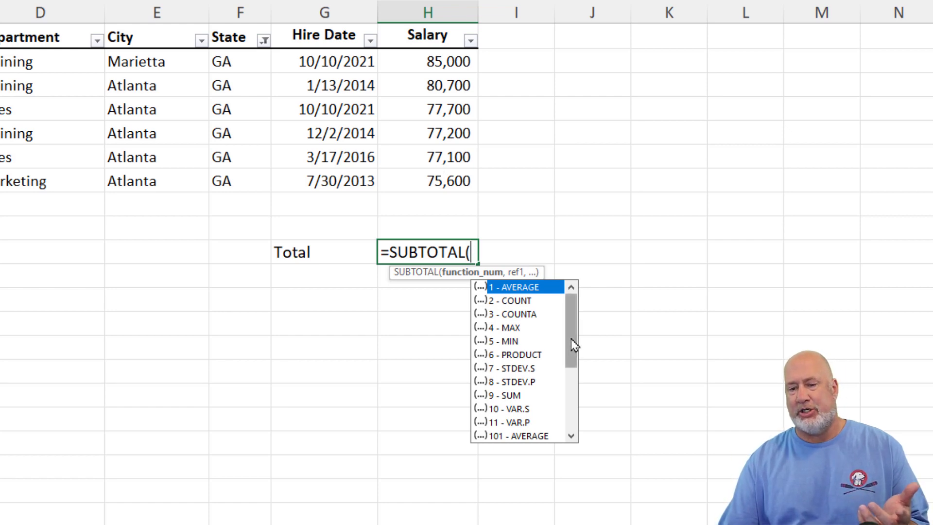
drag(573, 345, 579, 391)
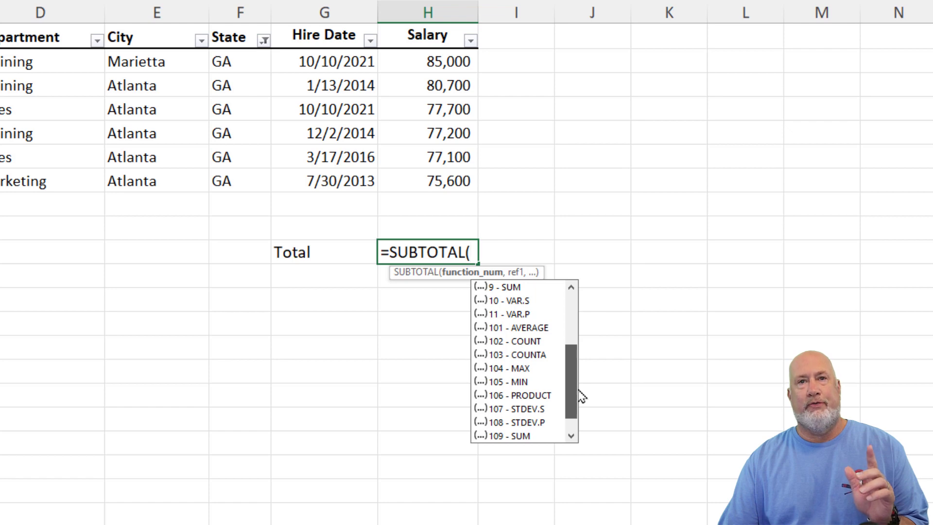
drag(578, 391, 592, 319)
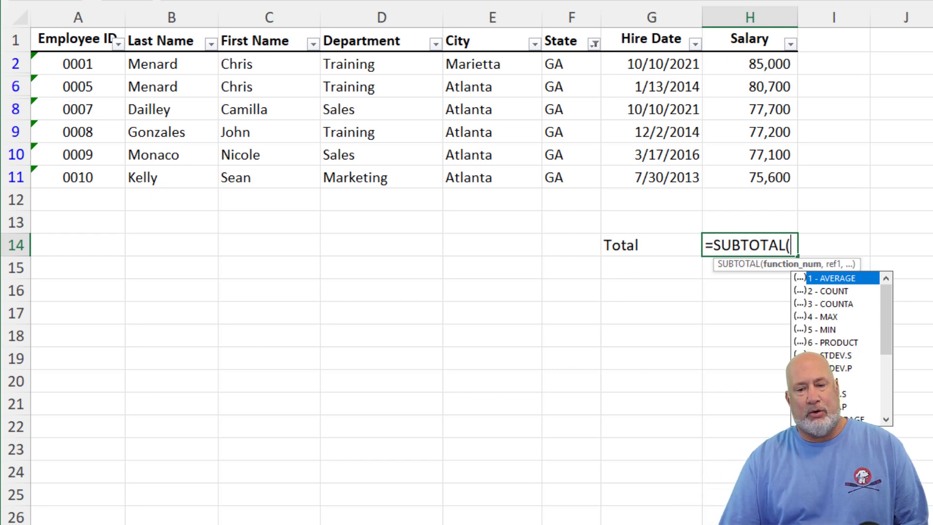
text(9)
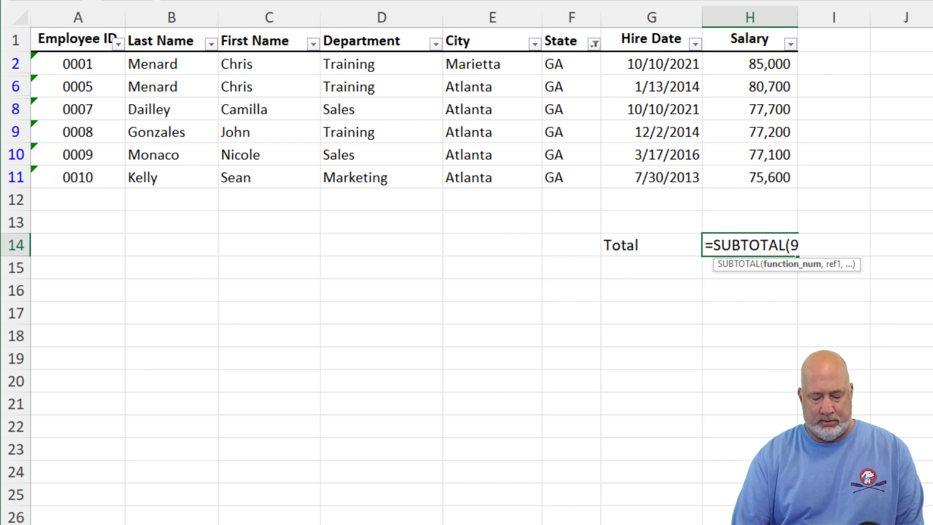
text(,)
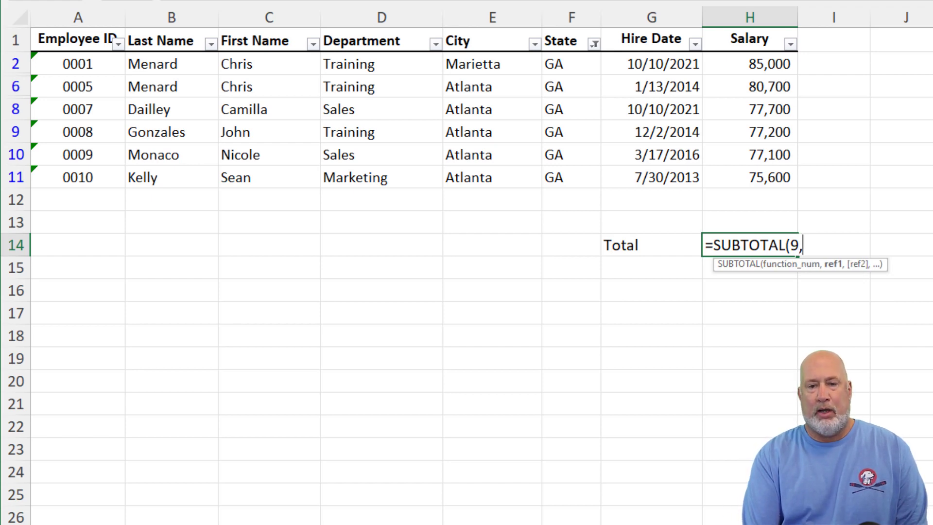
text(h2:h)
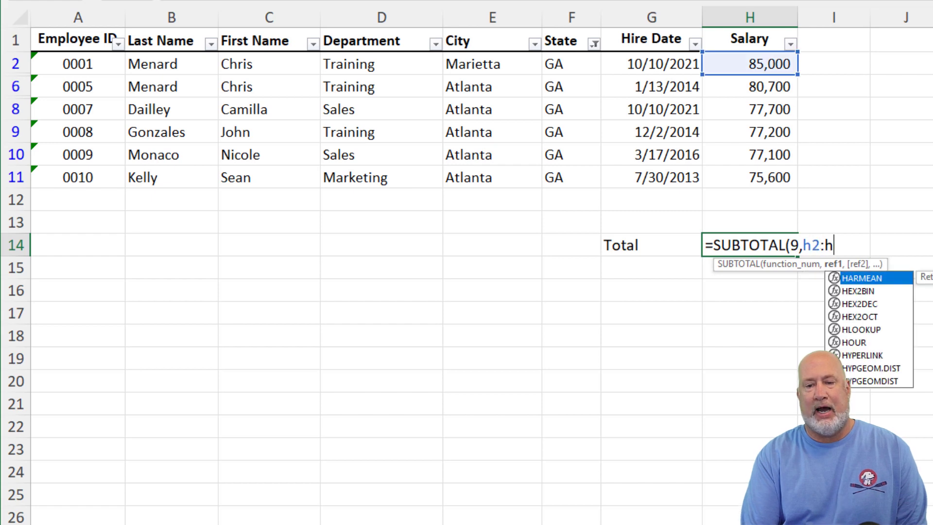
text(11)
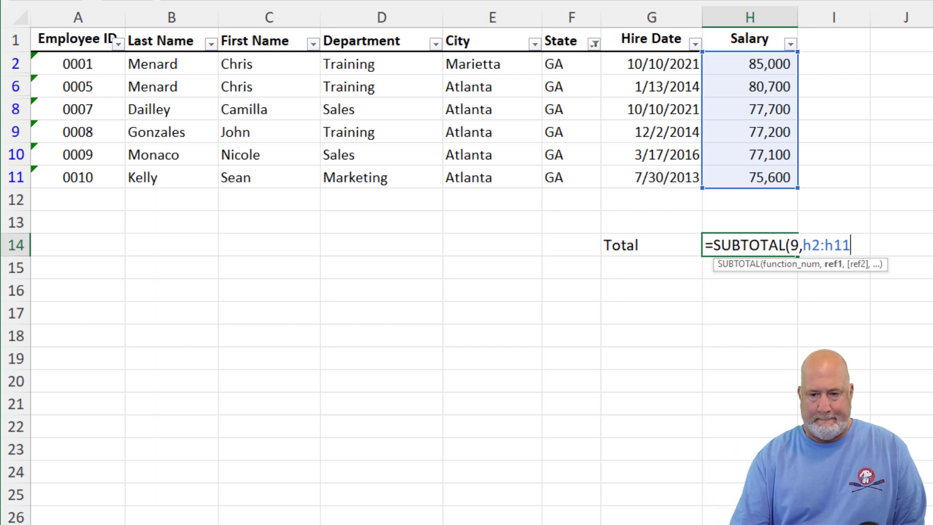
key(ctrl+Return)
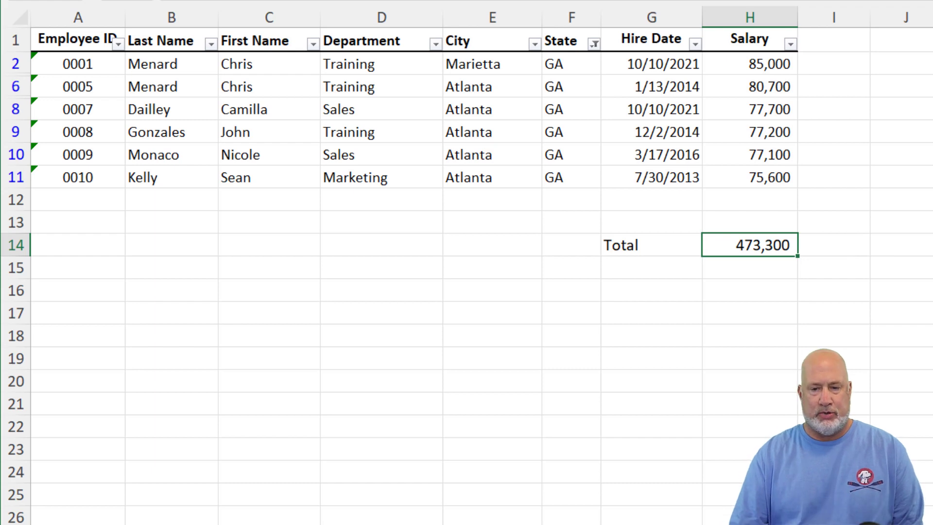
key(Return)
key(Up)
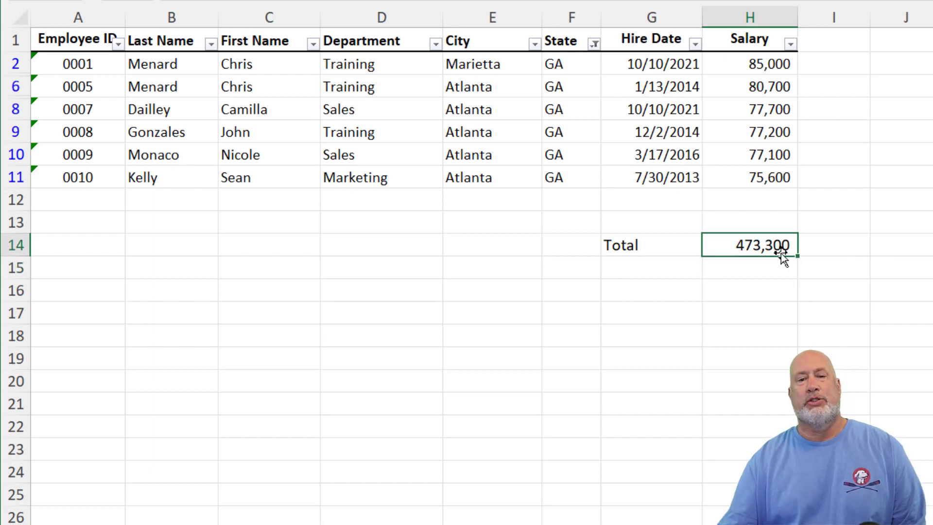
Filter the State column to show only CA.
click(594, 46)
click(454, 237)
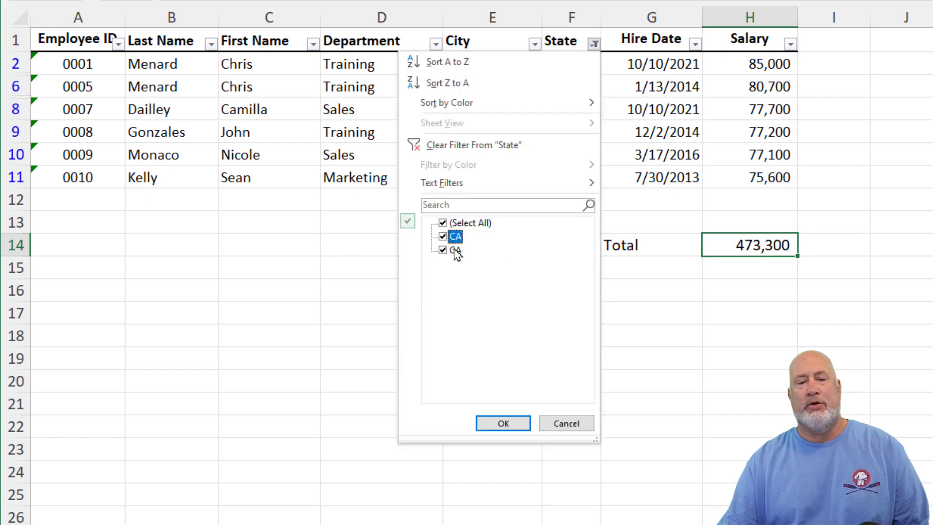
click(456, 250)
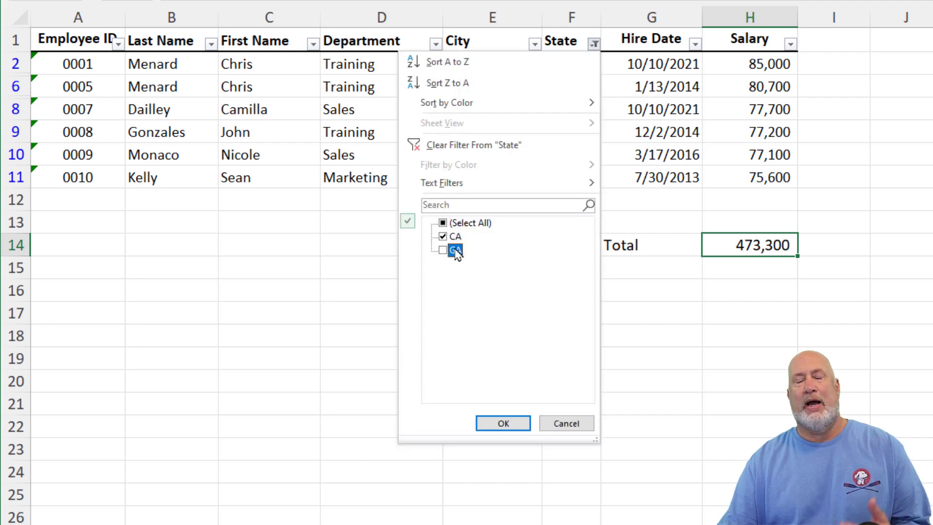
click(504, 424)
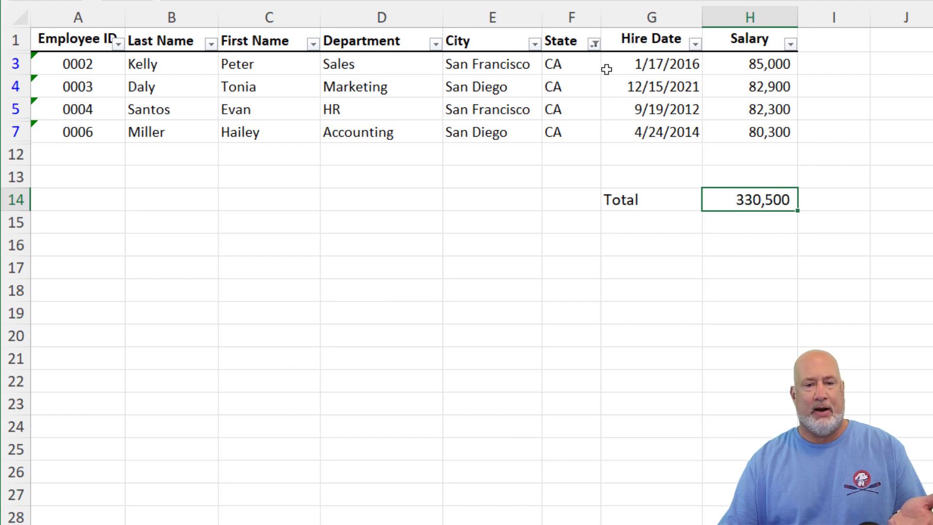
Switch the State column filter back to show only GA.
click(595, 46)
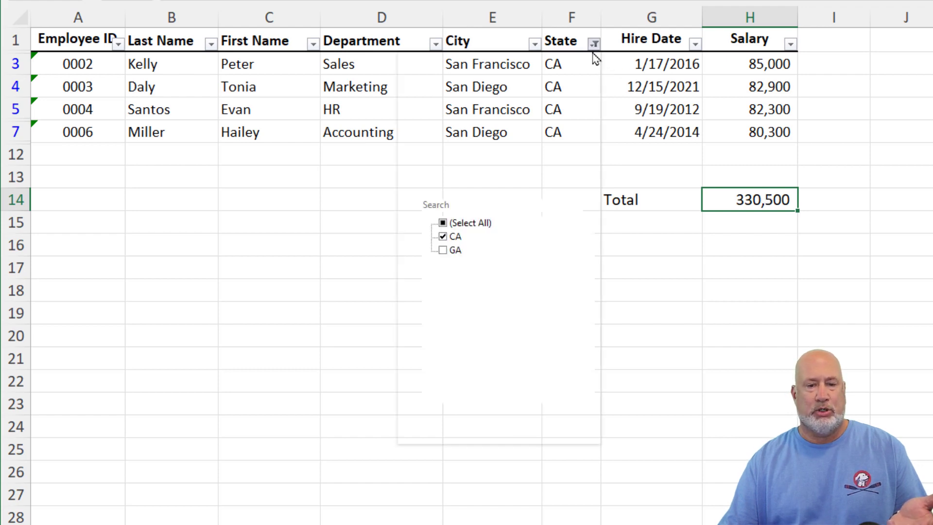
click(444, 251)
click(443, 236)
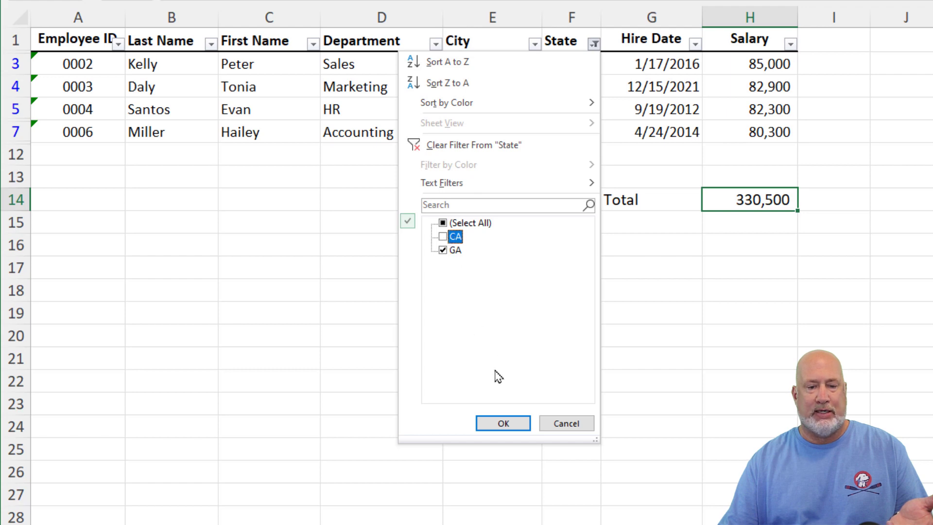
click(503, 424)
Label cell G15 as Average.
click(659, 267)
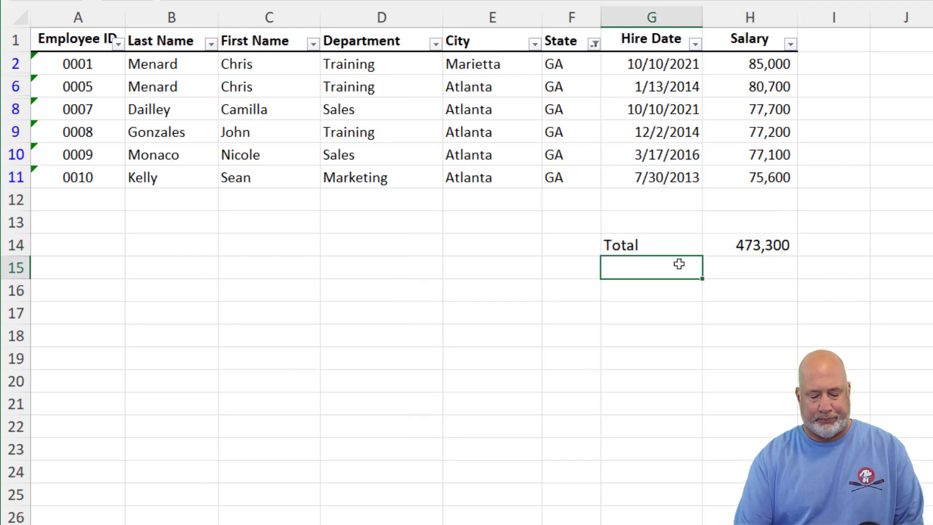
text(Aveage)
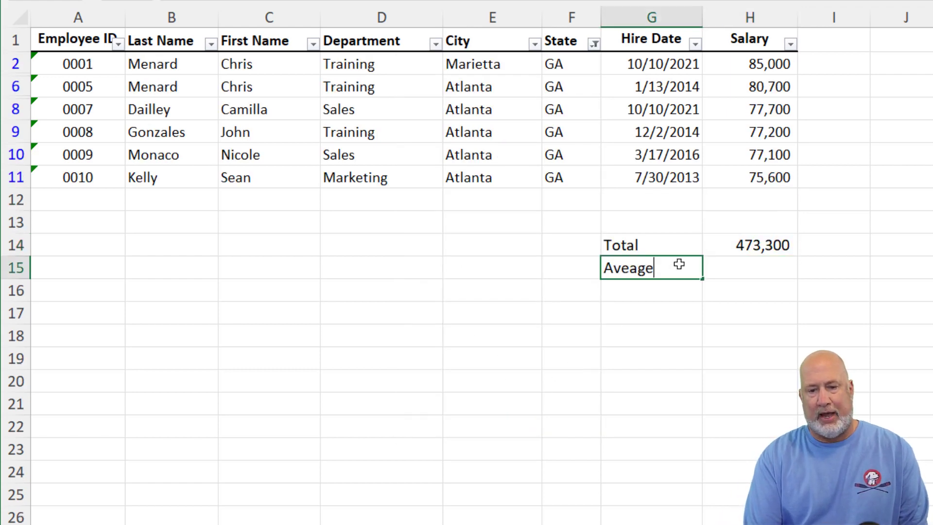
key(BackSpace)
key(BackSpace)
key(BackSpace)
text(rage)
key(Tab)
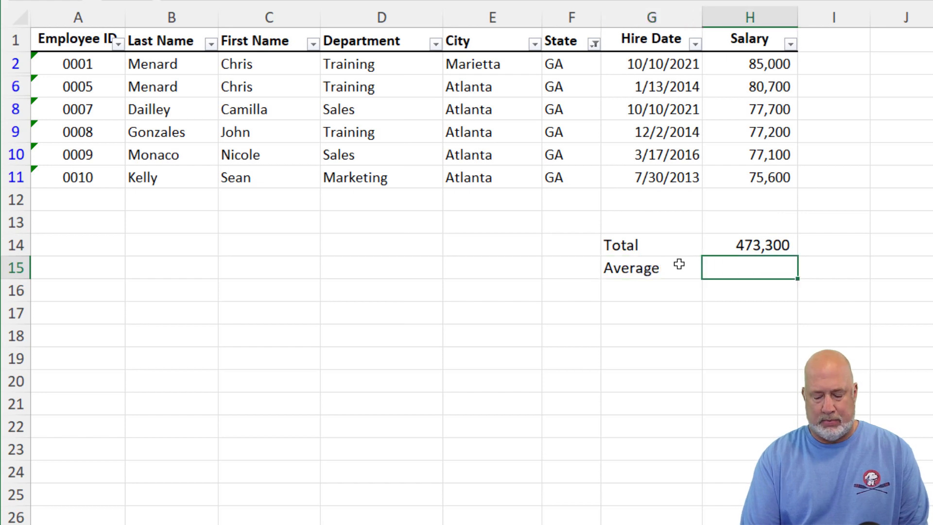
Copy the formula from H14 into H15 and change its function number to 1 - AVERAGE, giving =SUBTOTAL(1,H2:H11).
key(ctrl+apostrophe)
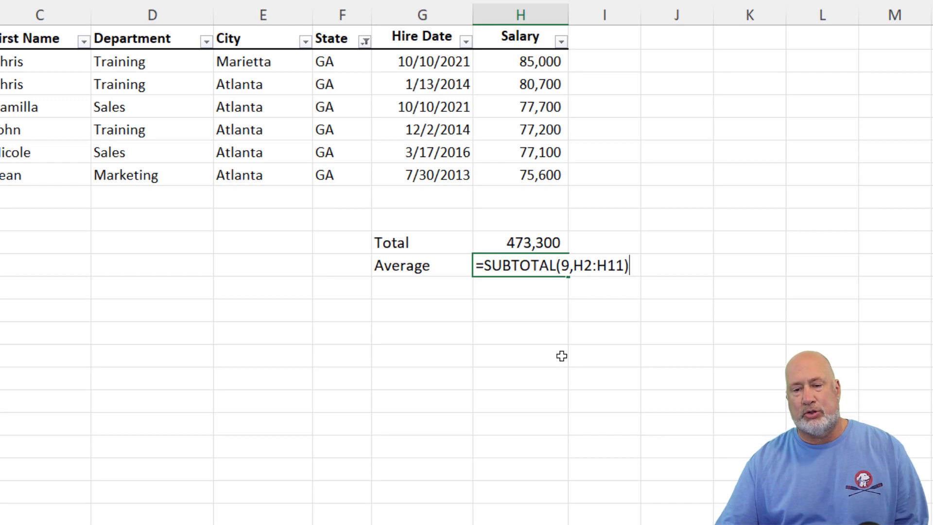
click(563, 266)
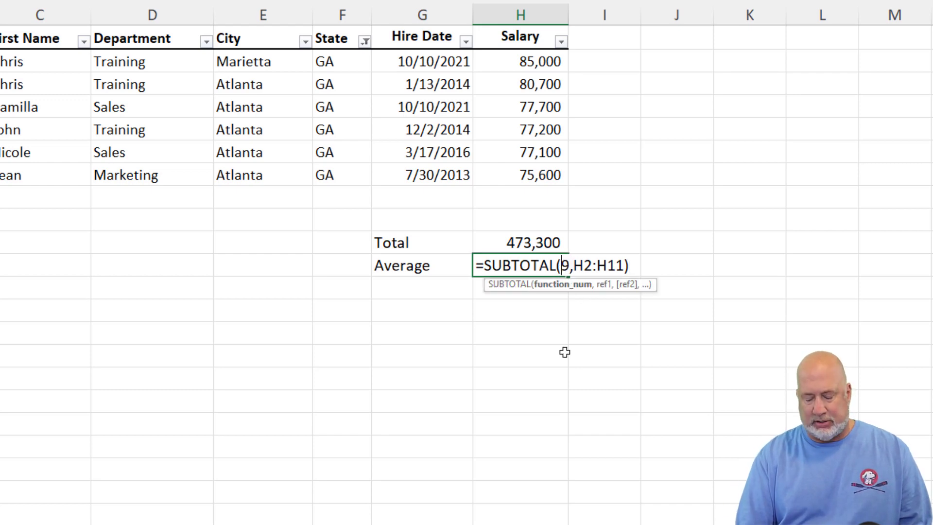
key(Delete)
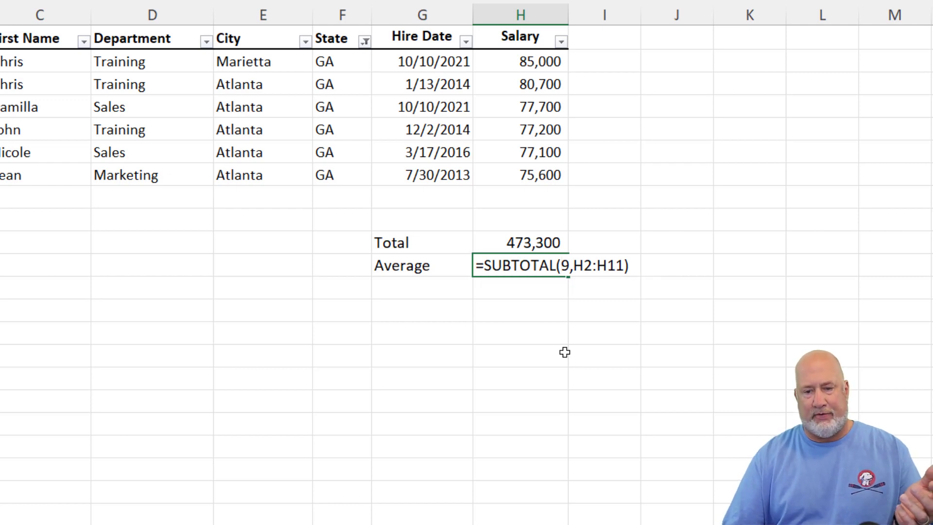
double_click(561, 267)
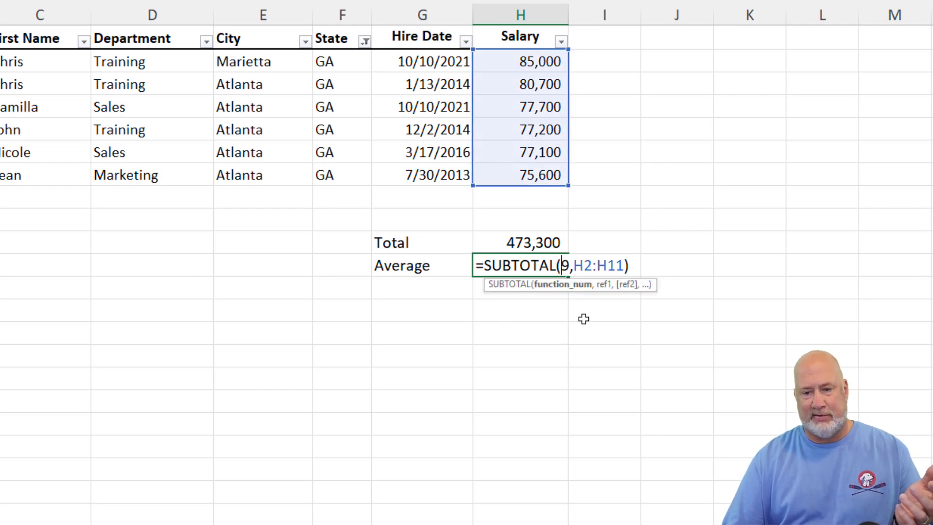
key(Delete)
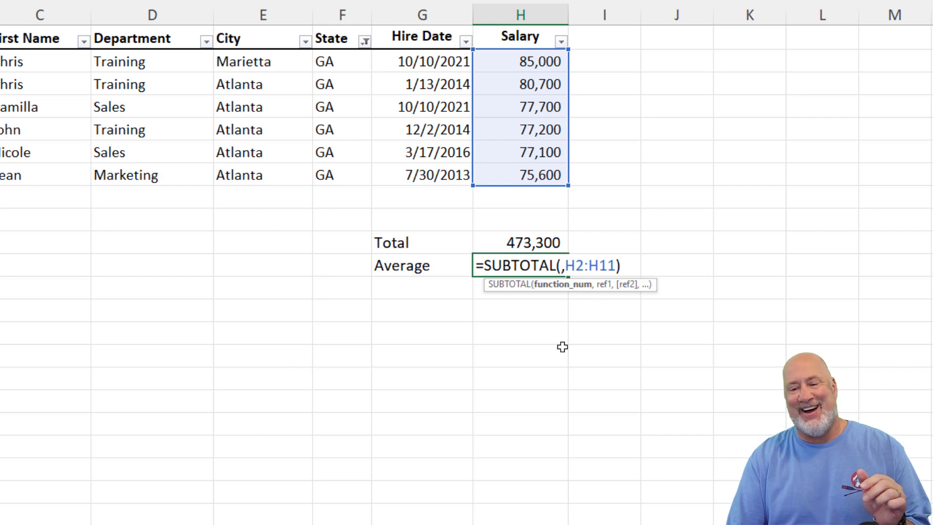
key(alt+Down)
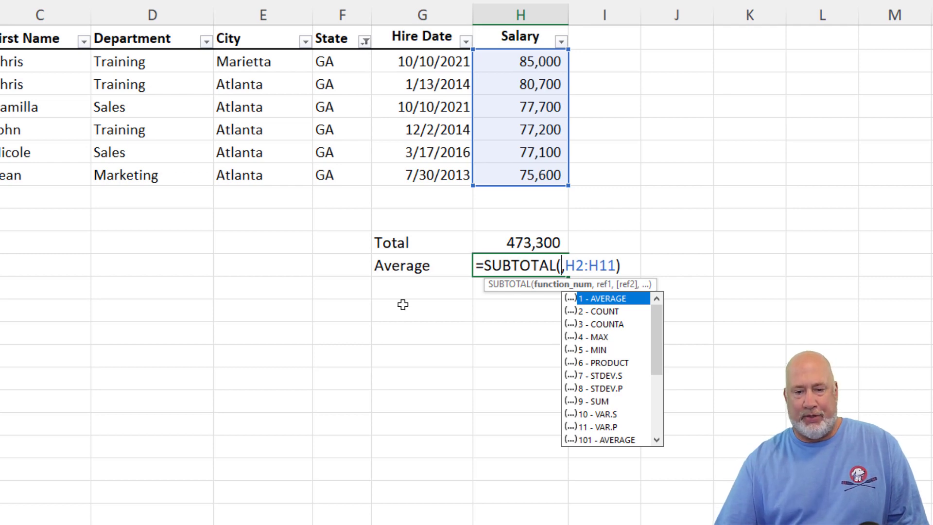
double_click(613, 301)
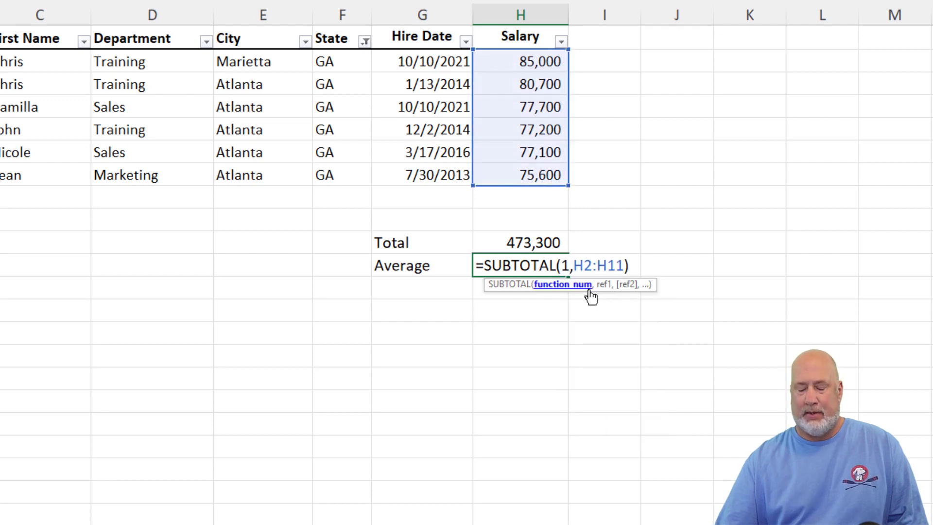
key(ctrl+Return)
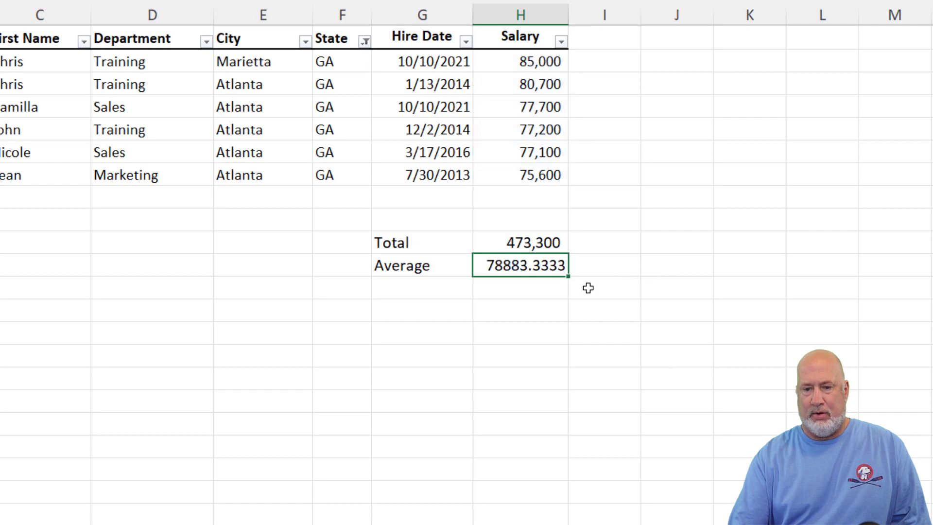
Label cell G16 as highest.
click(426, 295)
text(highest)
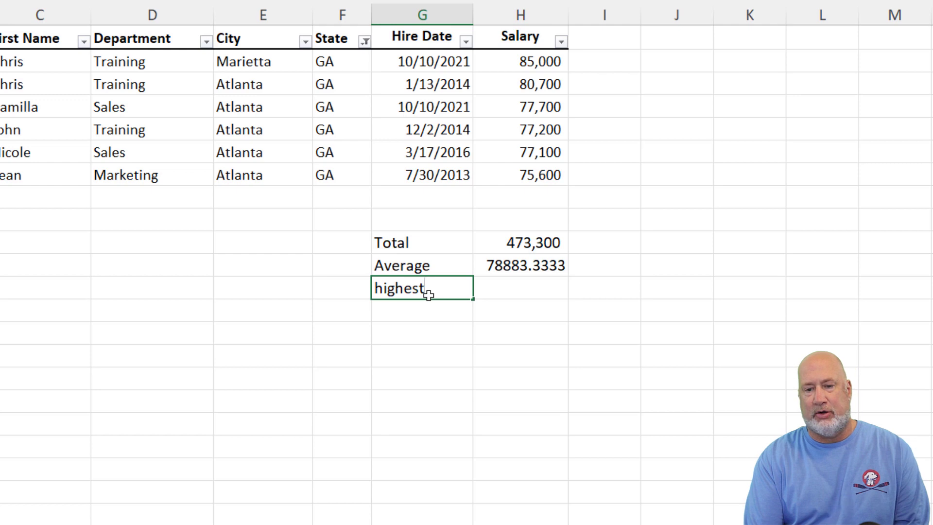
key(Tab)
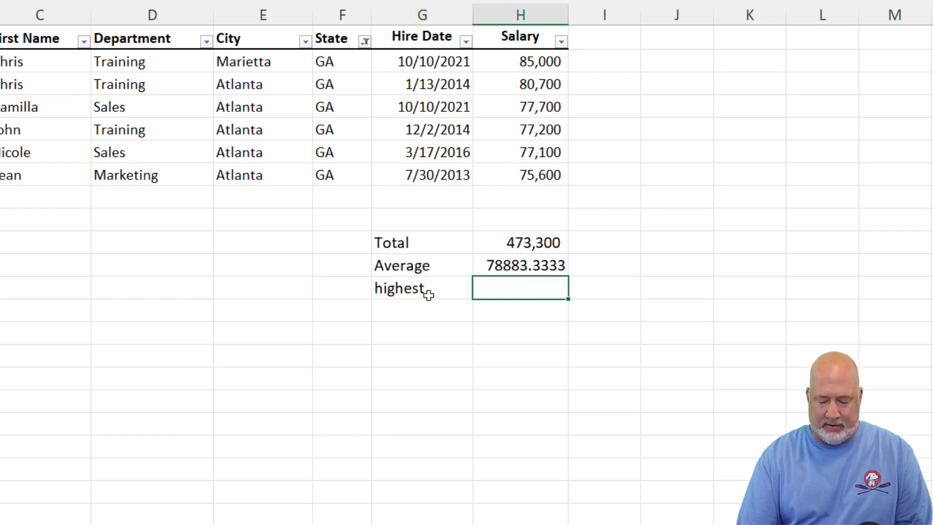
Copy the formula from H15 into H16 and change its function number to 4 - MAX, keeping the range H2:H11.
key(ctrl+apostrophe)
click(563, 290)
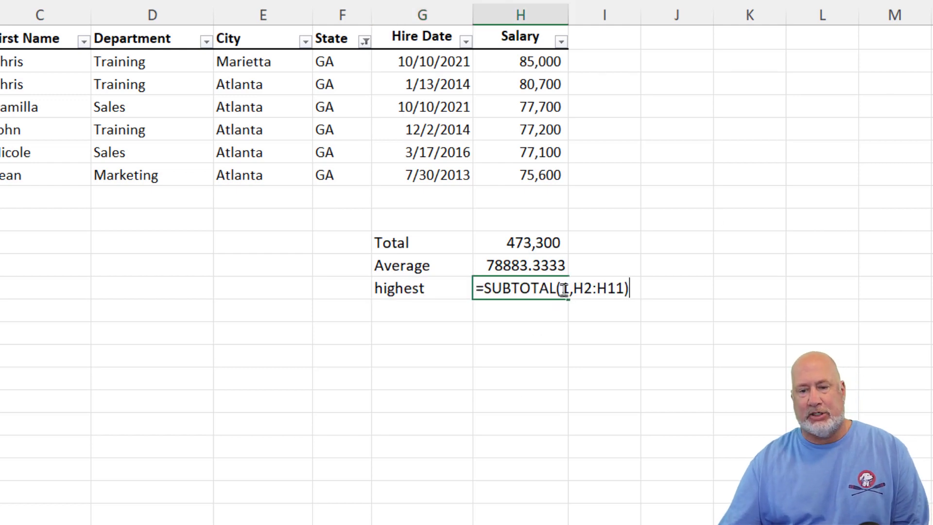
key(Delete)
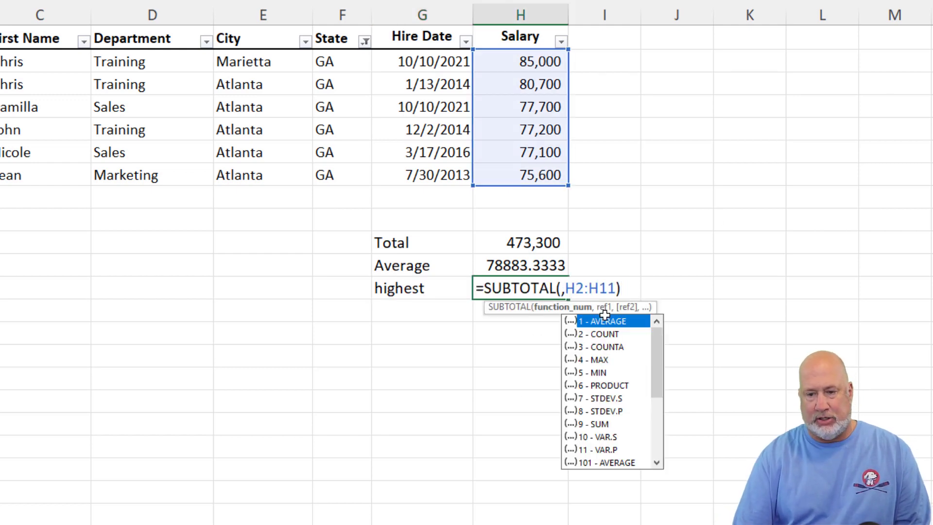
click(602, 362)
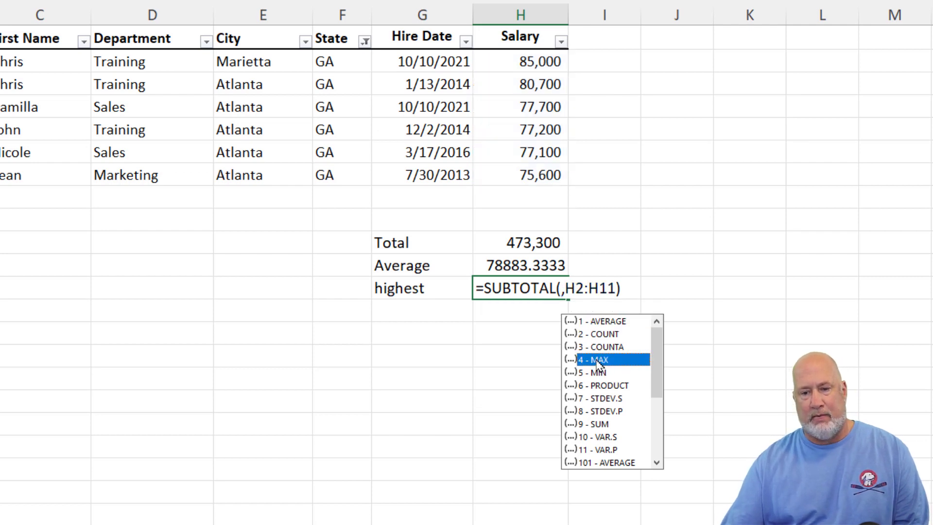
double_click(599, 360)
key(Return)
key(Right)
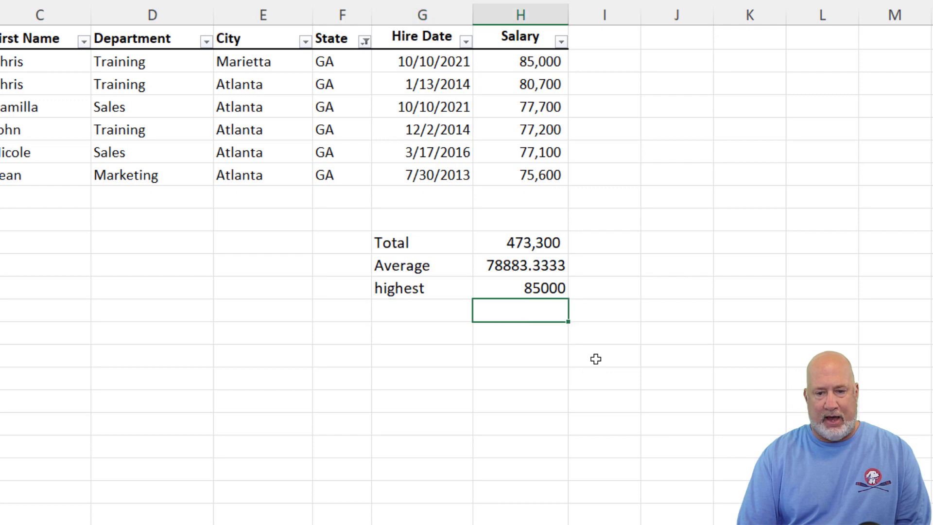
Label cell G17 as lowest.
key(Left)
text(loest)
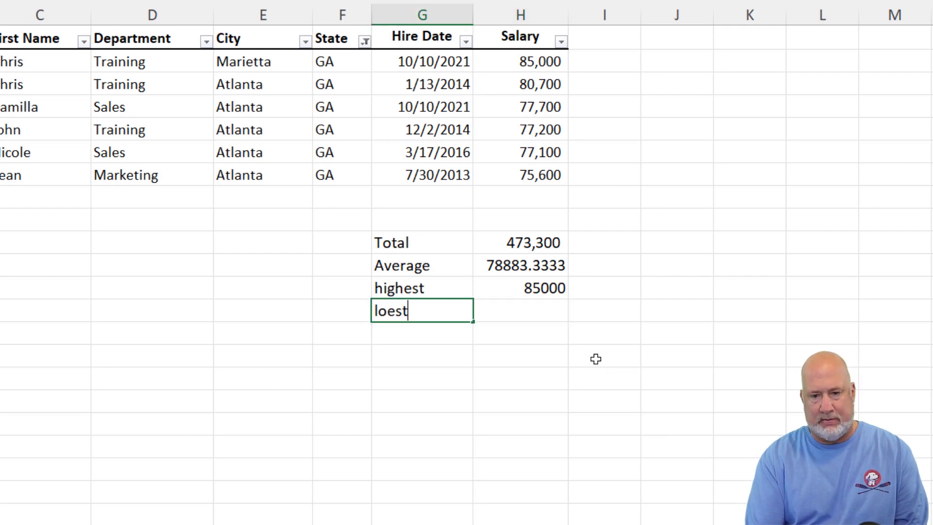
key(BackSpace)
key(BackSpace)
key(BackSpace)
text(west)
key(Tab)
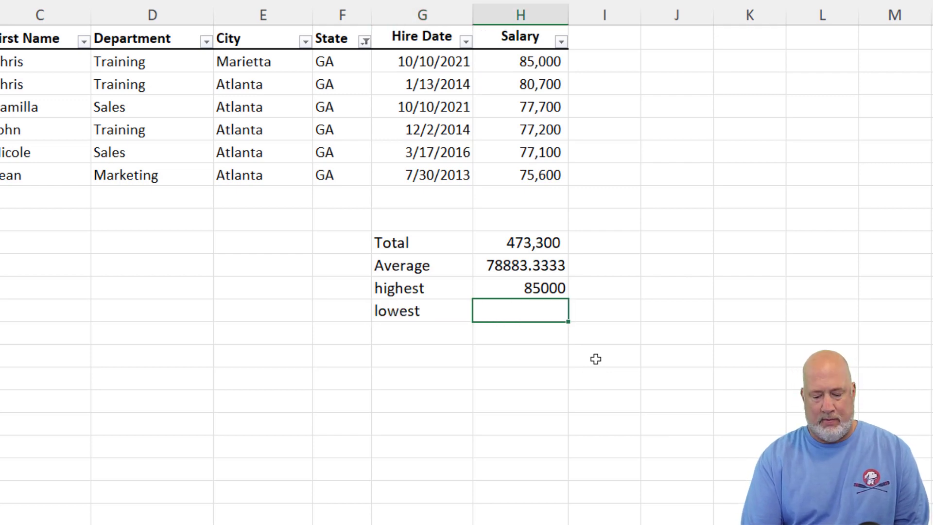
Enter a SUBTOTAL formula in H17 with function number 5 (MIN) over the salary range H2:H11.
text(=subt)
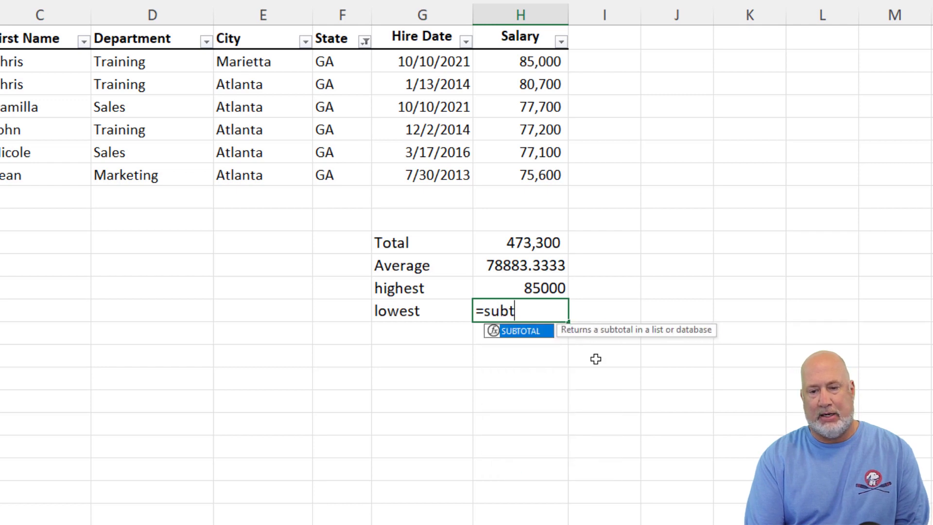
key(Tab)
text(5,)
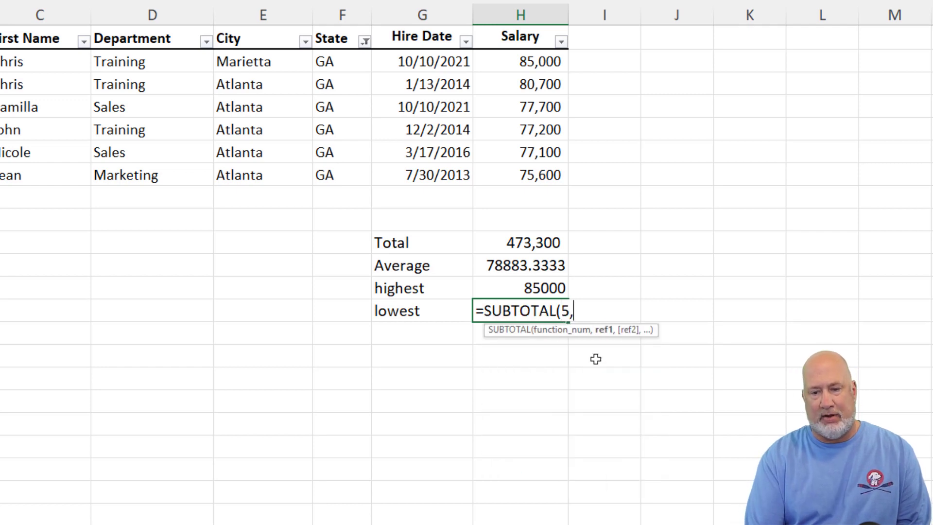
text(h2:h7)
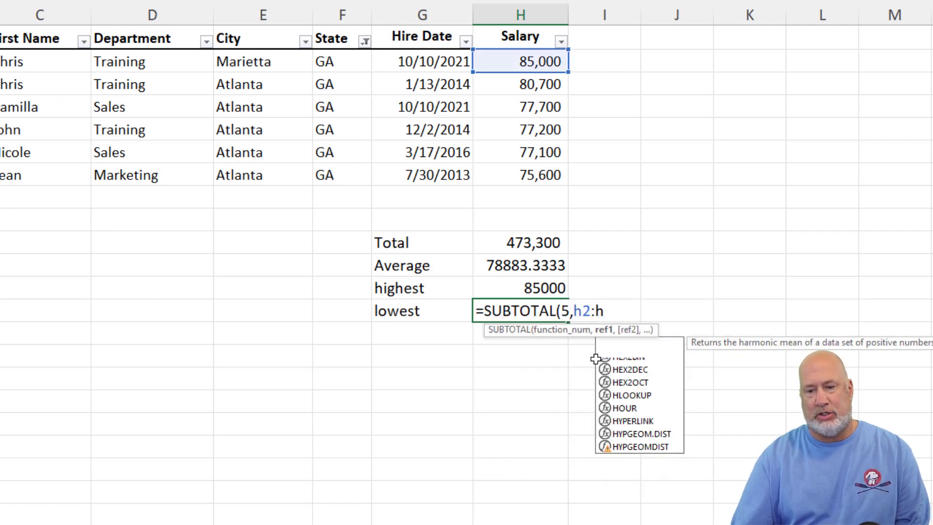
key(Return)
Select the total in H14 and switch the State column filter to show only CA.
click(523, 246)
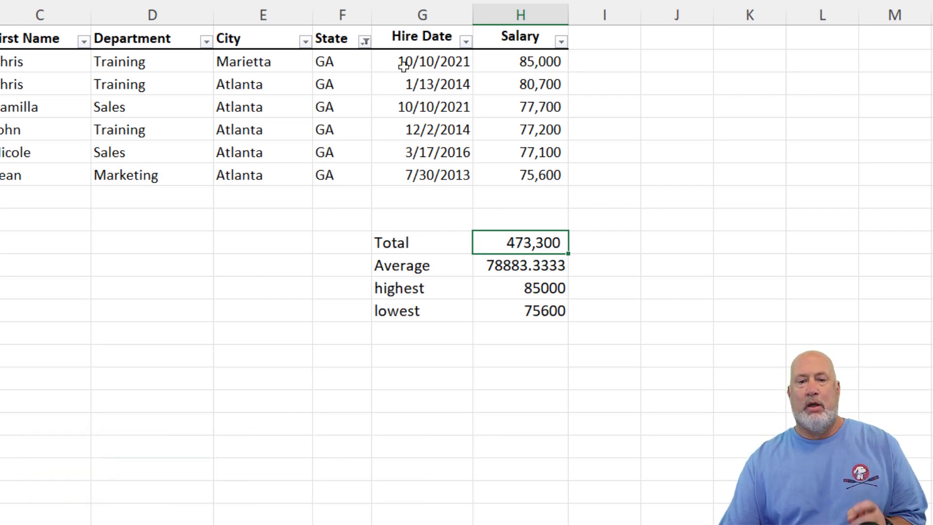
click(365, 43)
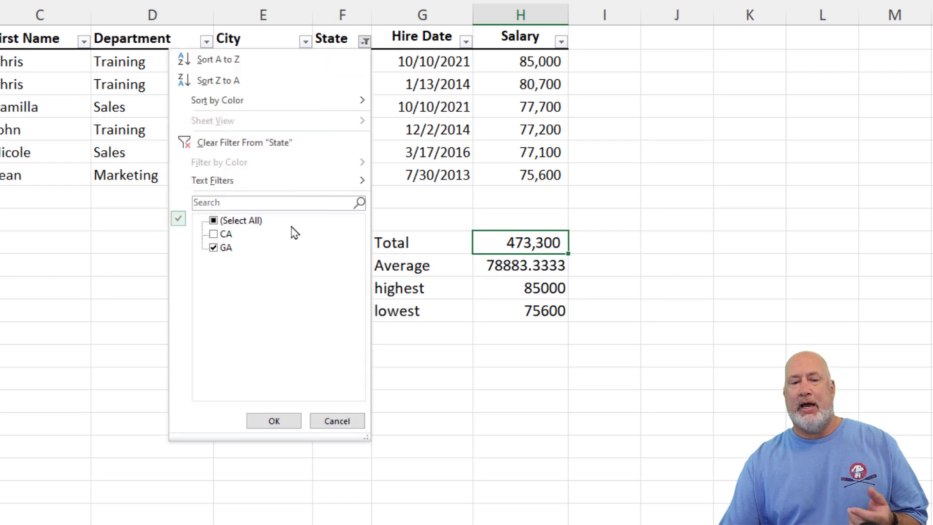
click(214, 235)
click(225, 249)
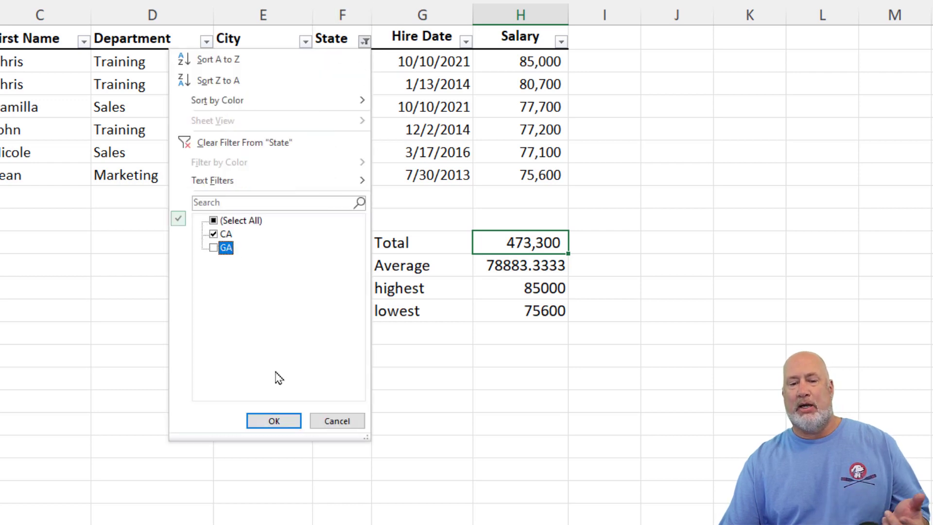
click(289, 420)
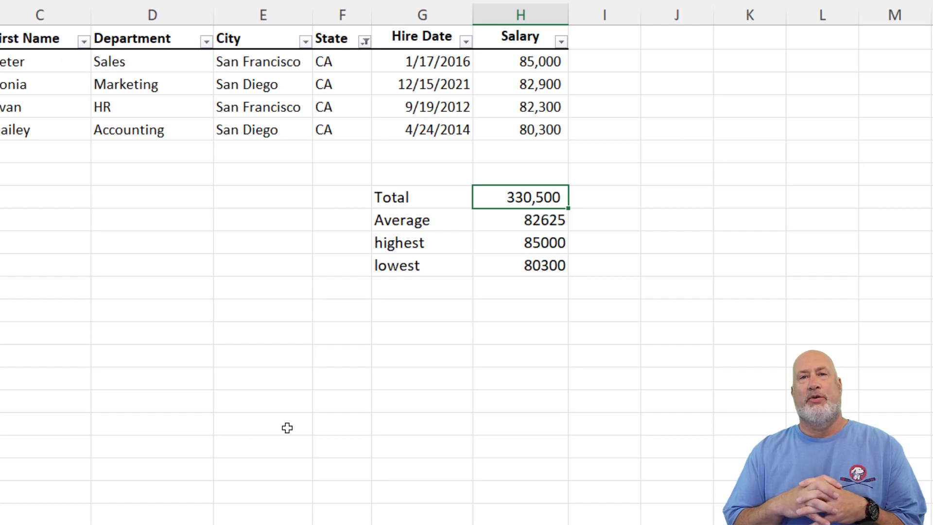